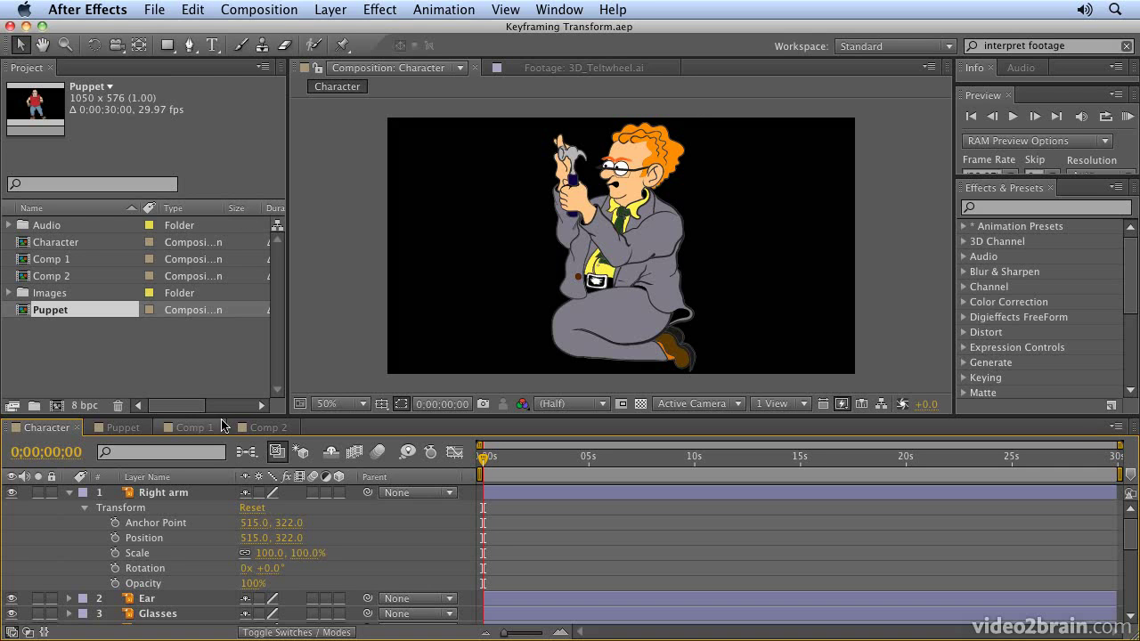
Select the Right arm layer and reveal its Transform properties, checking the Ear layer briefly.
{"action": "left_click", "coordinate": [183, 493]}
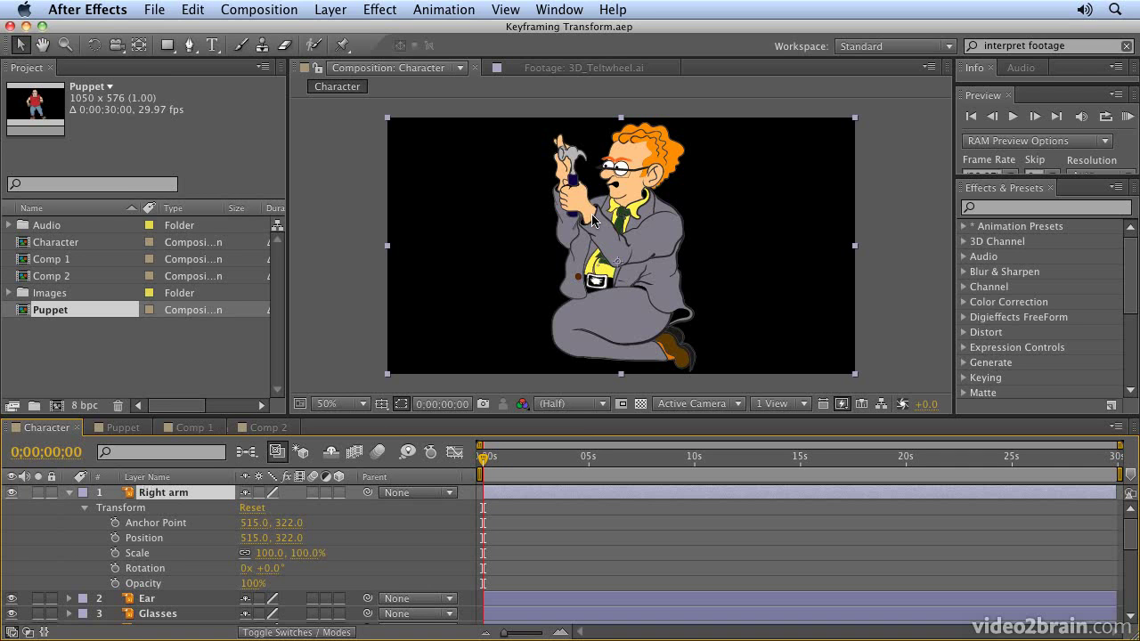
{"action": "left_click", "coordinate": [85, 509]}
{"action": "left_click", "coordinate": [69, 494]}
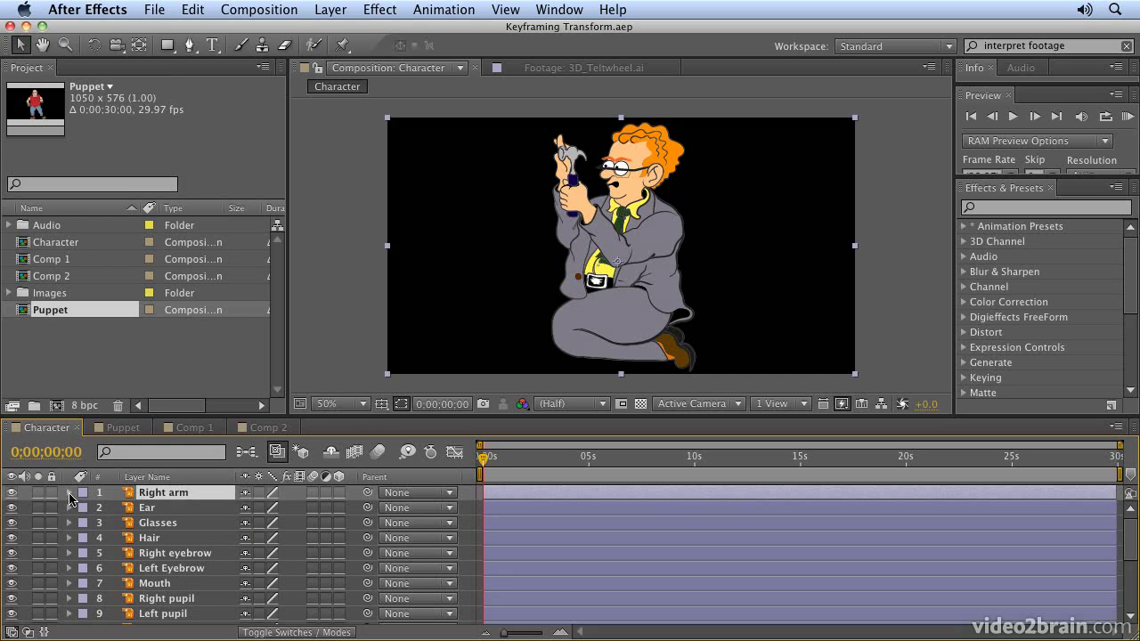
{"action": "left_click", "coordinate": [68, 508]}
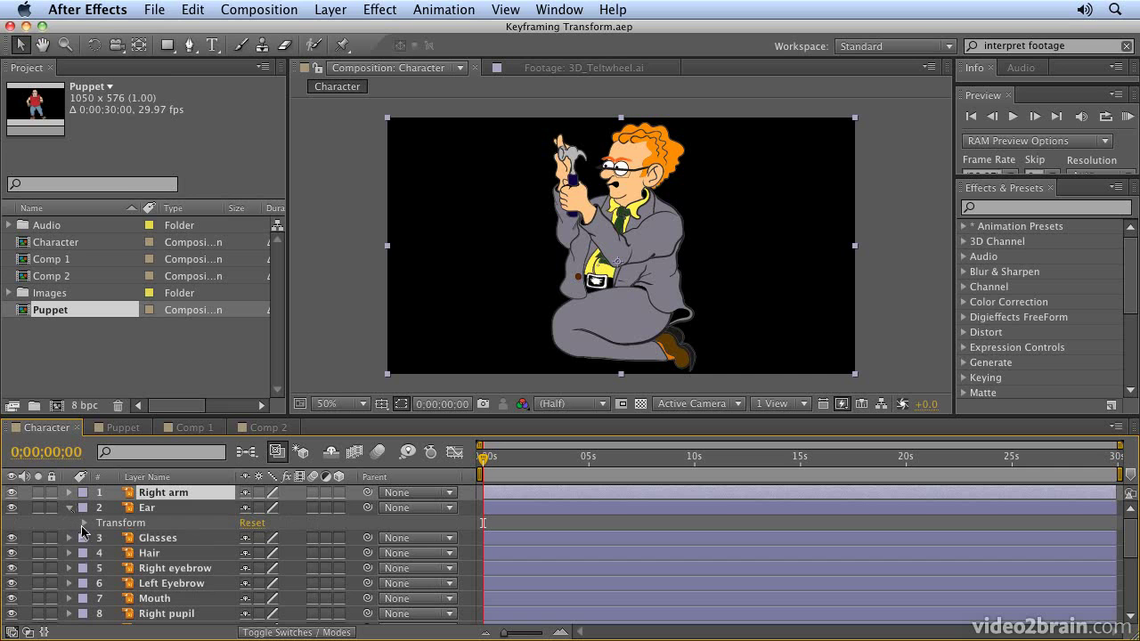
{"action": "left_click", "coordinate": [84, 526]}
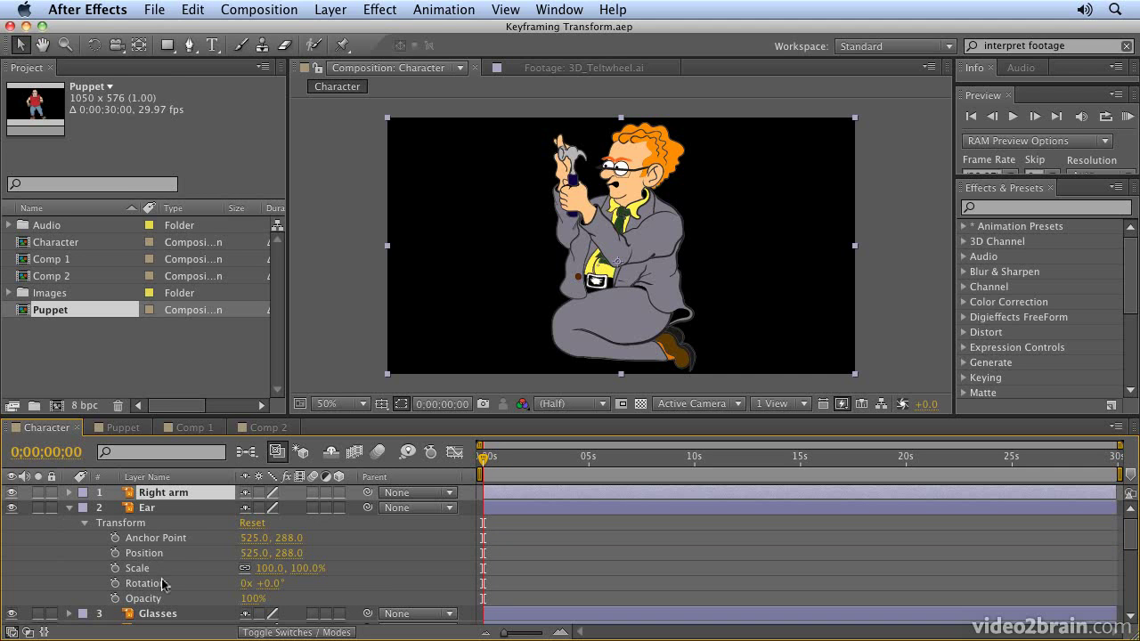
{"action": "left_click", "coordinate": [83, 523]}
{"action": "left_click", "coordinate": [69, 507]}
{"action": "left_click", "coordinate": [70, 492]}
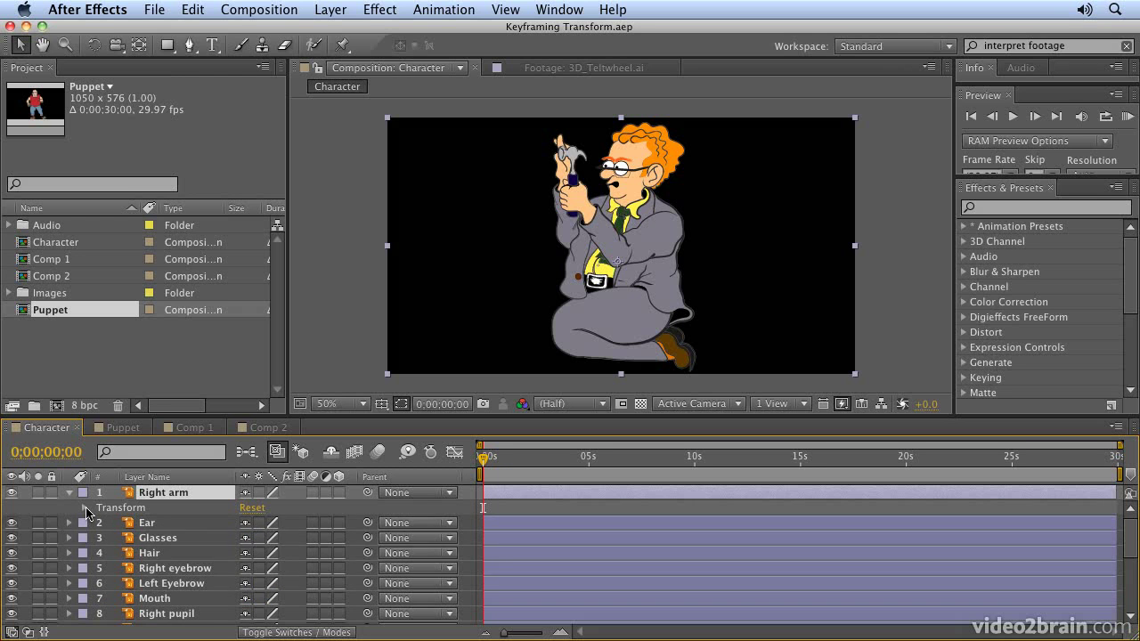
{"action": "left_click", "coordinate": [85, 508]}
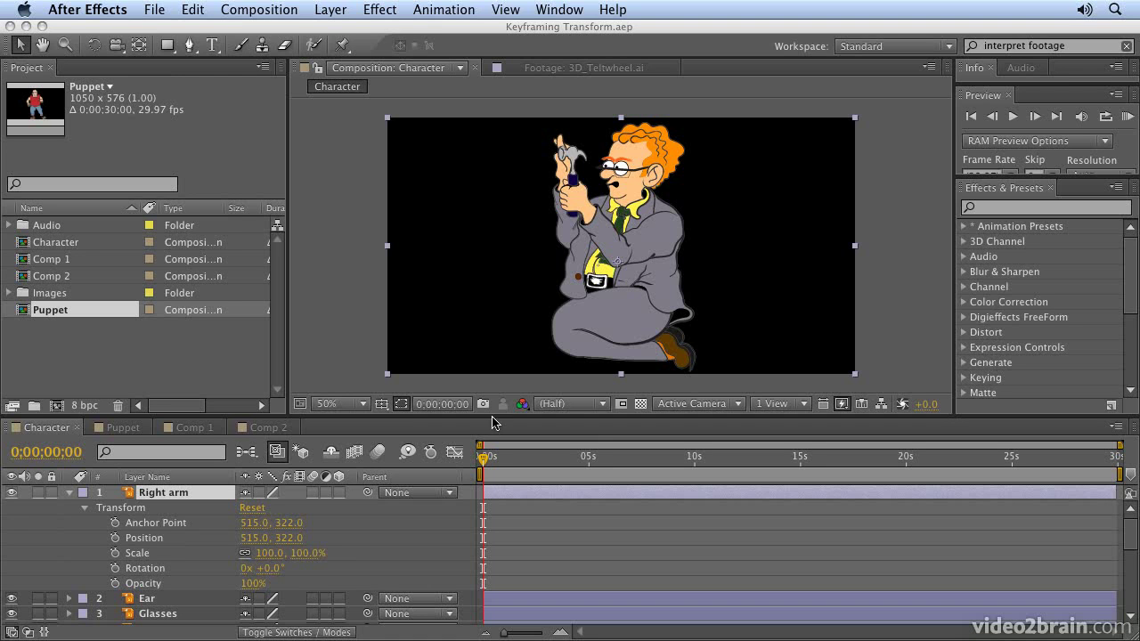
Scrub the Right arm's Rotation back and forth to test the swing, up to +60° and back.
{"action": "left_click", "coordinate": [268, 577]}
{"action": "left_click_drag", "start_coordinate": [267, 571], "coordinate": [319, 569]}
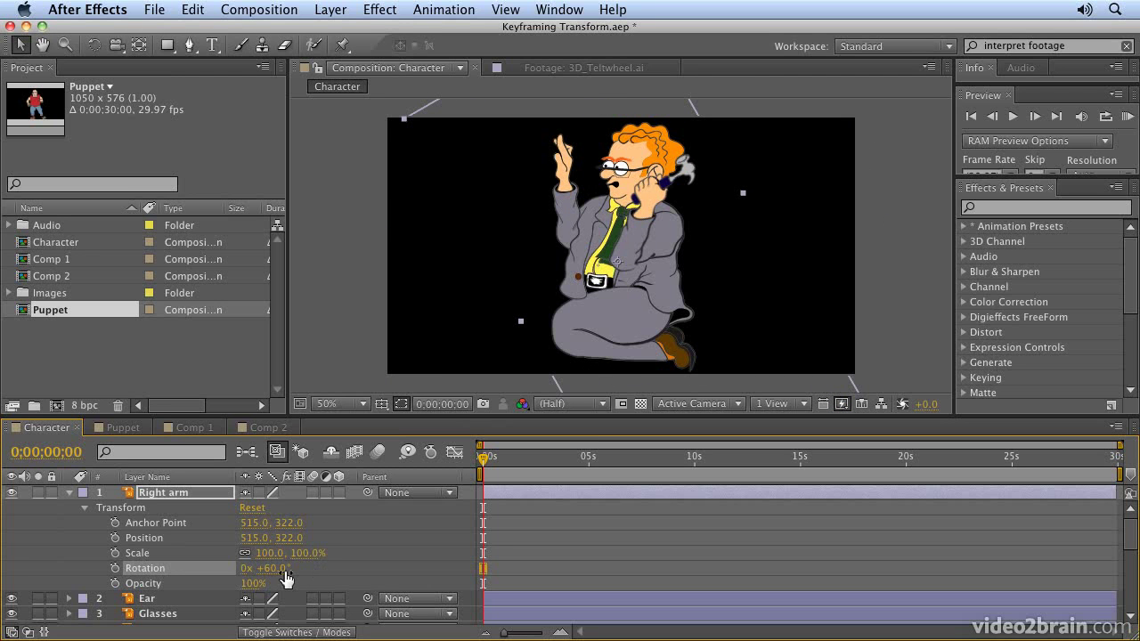
{"action": "left_click_drag", "start_coordinate": [283, 579], "coordinate": [209, 566]}
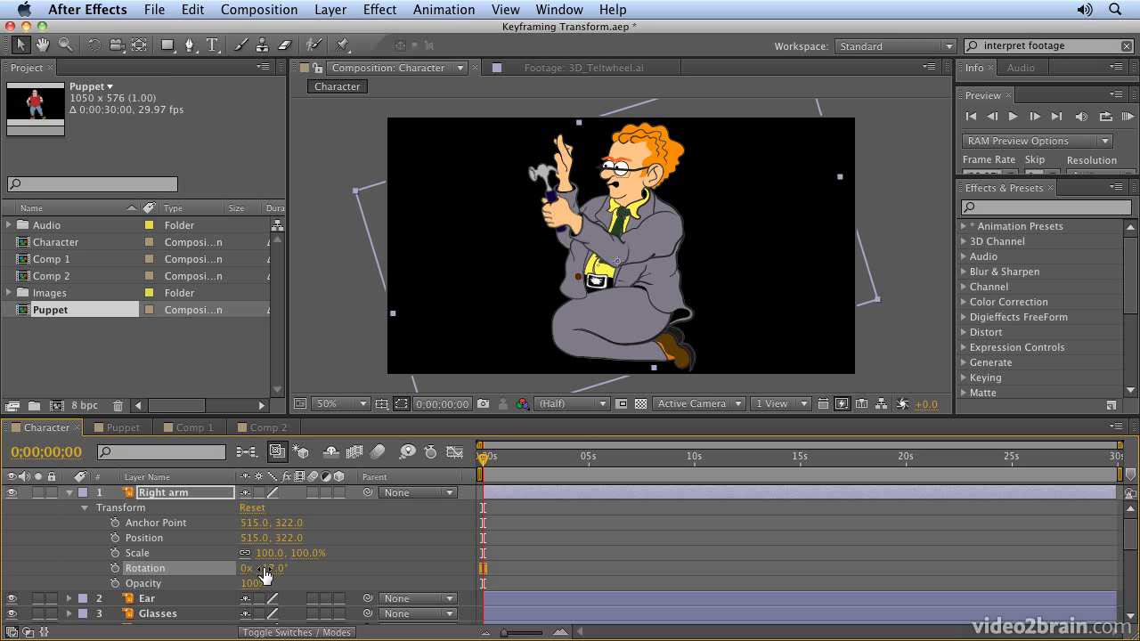
{"action": "mouse_move", "coordinate": [265, 576]}
{"action": "left_mouse_down"}
{"action": "mouse_move", "coordinate": [339, 562]}
{"action": "mouse_move", "coordinate": [258, 568]}
{"action": "left_mouse_up"}
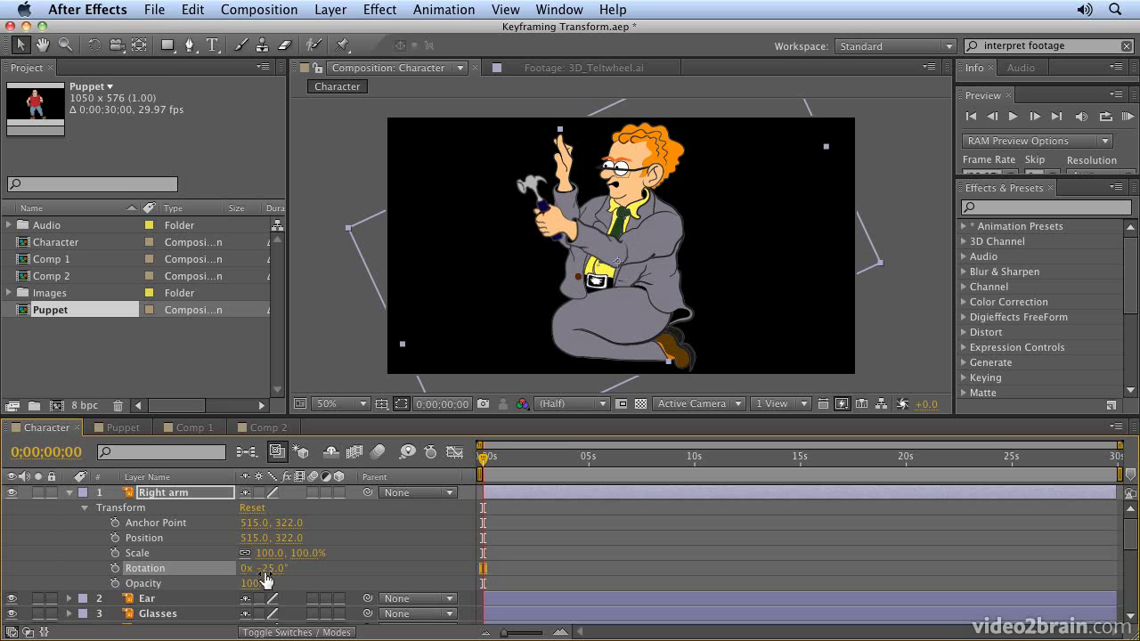
Reset the Right arm's Rotation to 0° and set its first rotation keyframe at 0s.
{"action": "left_click", "coordinate": [271, 569]}
{"action": "type", "text": "0"}
{"action": "right_click", "coordinate": [172, 571]}
{"action": "left_click", "coordinate": [239, 590]}
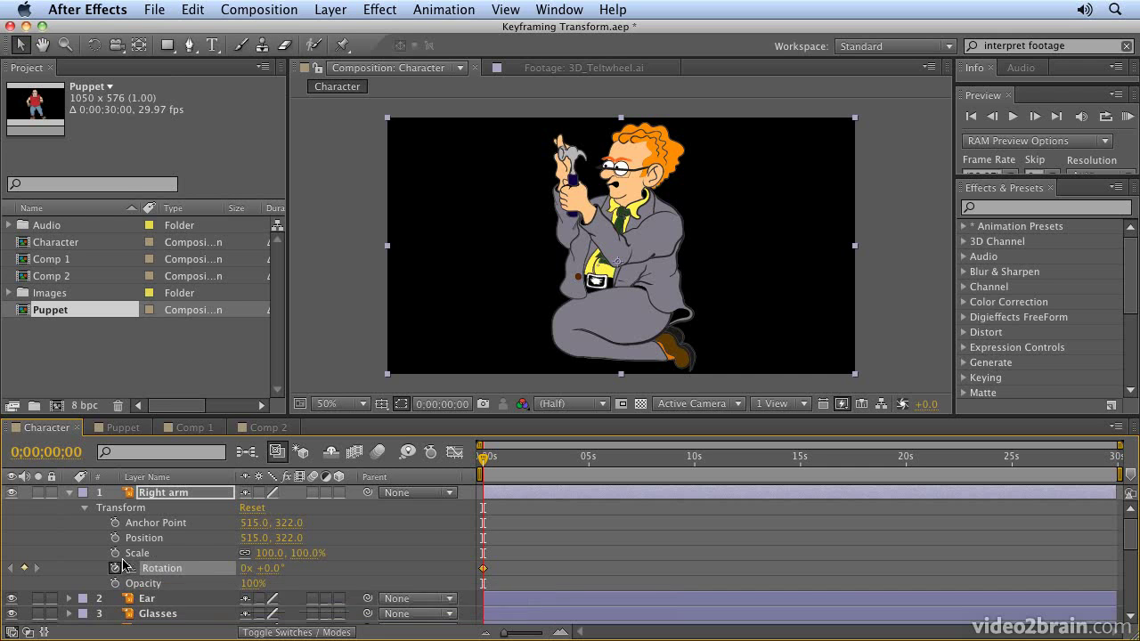
{"action": "left_click", "coordinate": [115, 569]}
Keyframe the Right arm's Rotation at +64° at one second.
{"action": "mouse_move", "coordinate": [526, 461]}
{"action": "left_mouse_down"}
{"action": "mouse_move", "coordinate": [553, 461]}
{"action": "mouse_move", "coordinate": [505, 461]}
{"action": "left_mouse_up"}
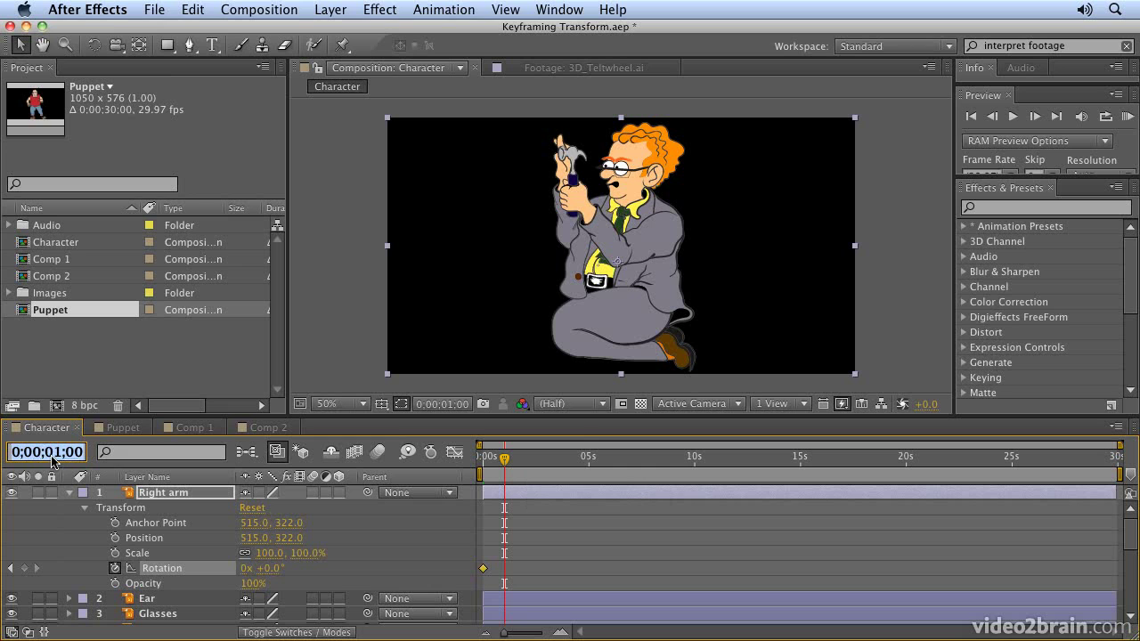
{"action": "left_click", "coordinate": [51, 460]}
{"action": "type", "text": "1."}
{"action": "key", "text": "Return"}
{"action": "left_click_drag", "start_coordinate": [268, 568], "coordinate": [319, 567]}
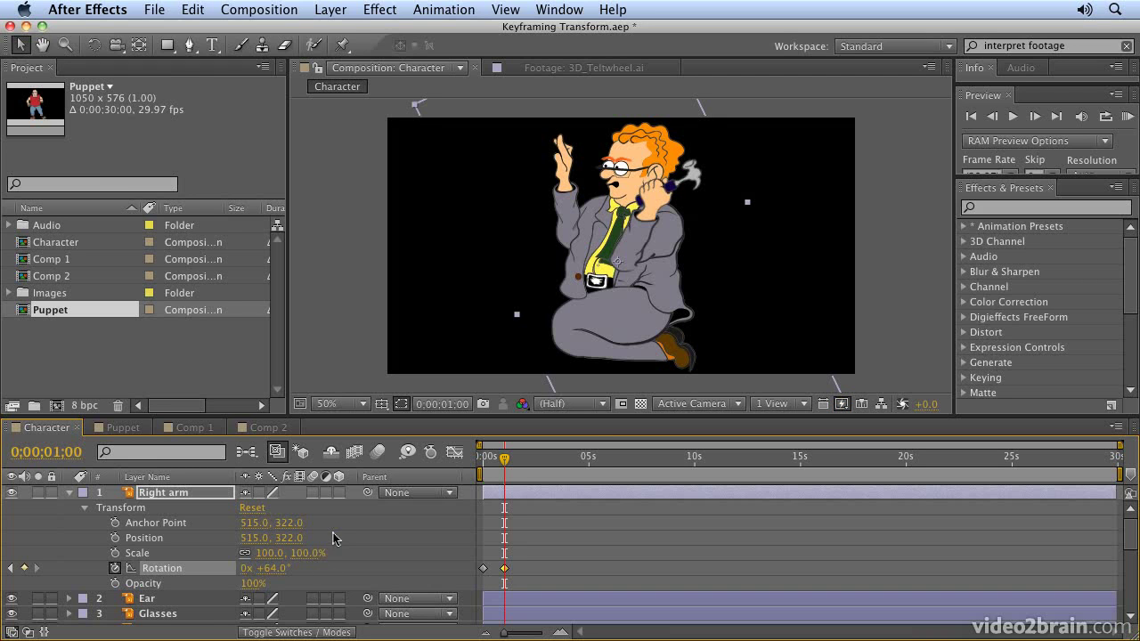
Keyframe the arm swinging back to -14° Rotation at 0;00;01;15.
{"action": "mouse_move", "coordinate": [506, 460]}
{"action": "left_mouse_down"}
{"action": "mouse_move", "coordinate": [517, 462]}
{"action": "mouse_move", "coordinate": [494, 461]}
{"action": "mouse_move", "coordinate": [519, 465]}
{"action": "left_mouse_up"}
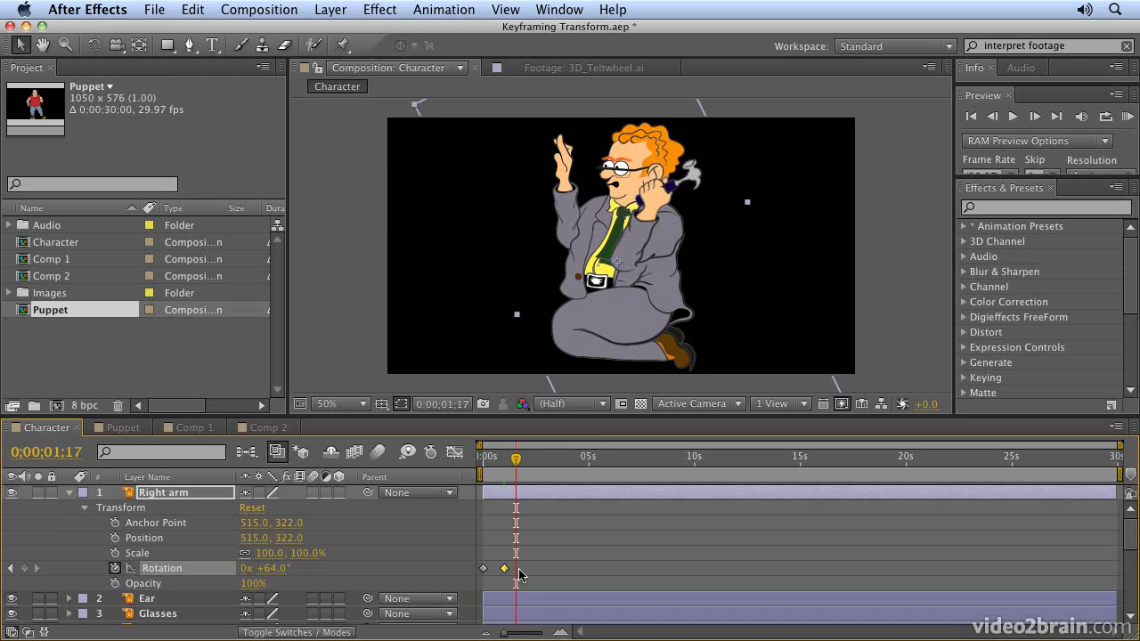
{"action": "left_click_drag", "start_coordinate": [516, 460], "coordinate": [514, 460]}
{"action": "left_click_drag", "start_coordinate": [277, 577], "coordinate": [211, 573]}
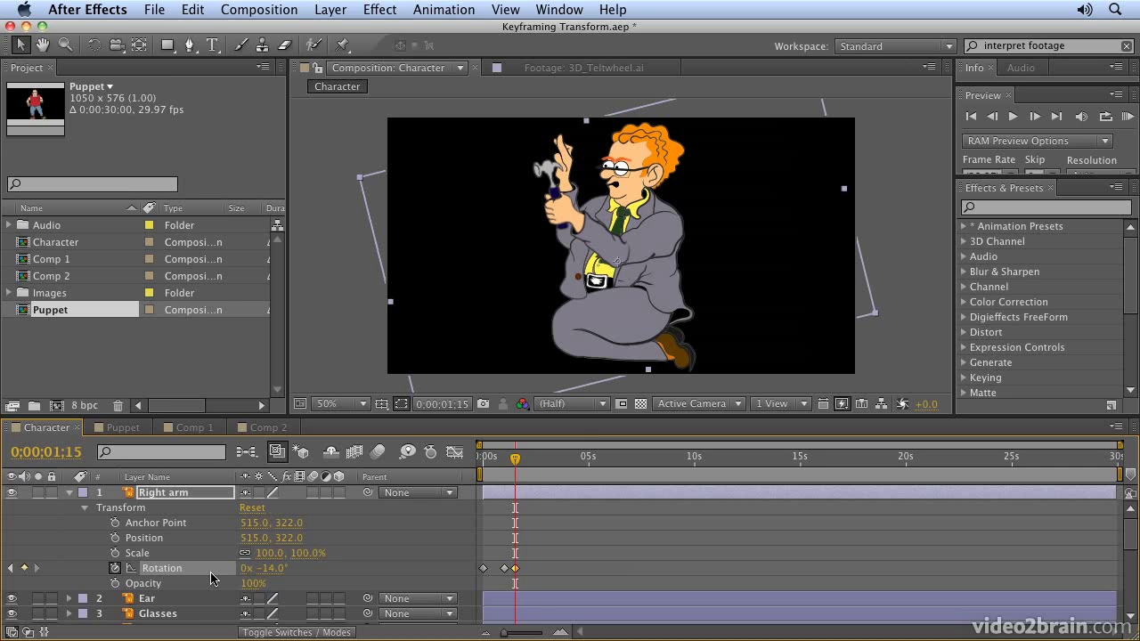
Play back the hammering motion with a RAM preview, then stop it and return to frame 0.
{"action": "key", "text": "space"}
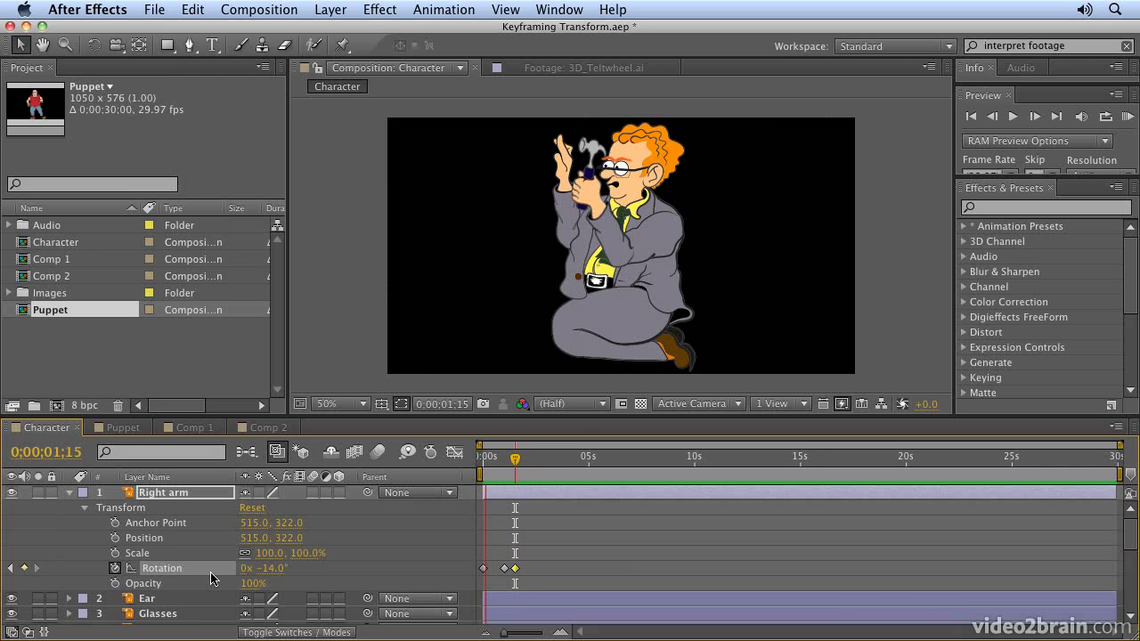
{"action": "key", "text": "space"}
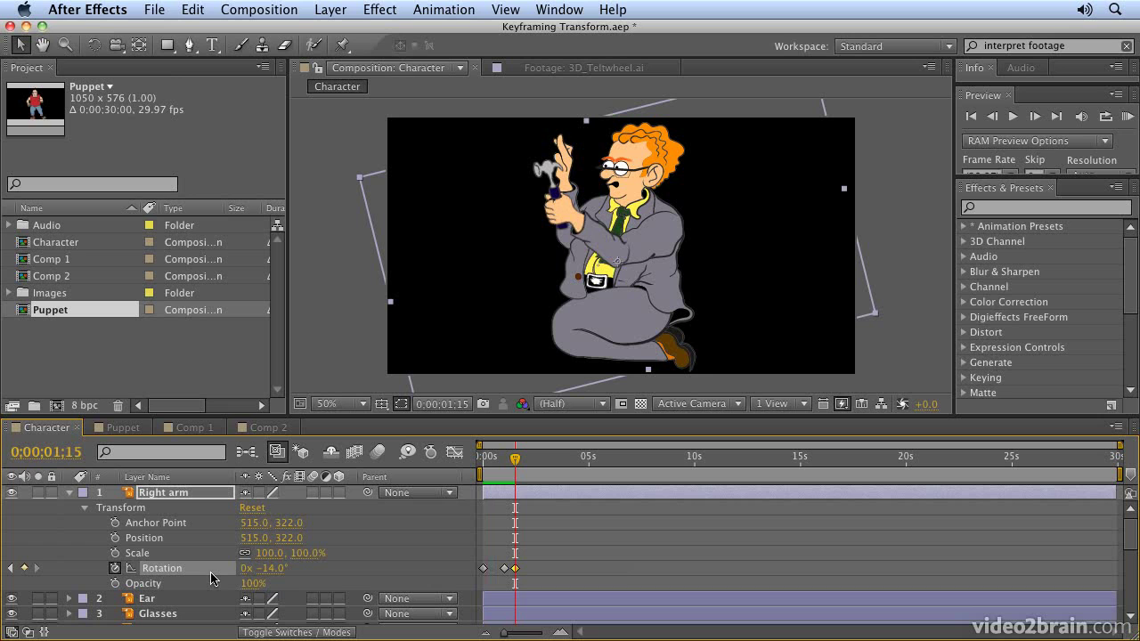
{"action": "left_click", "coordinate": [1128, 119]}
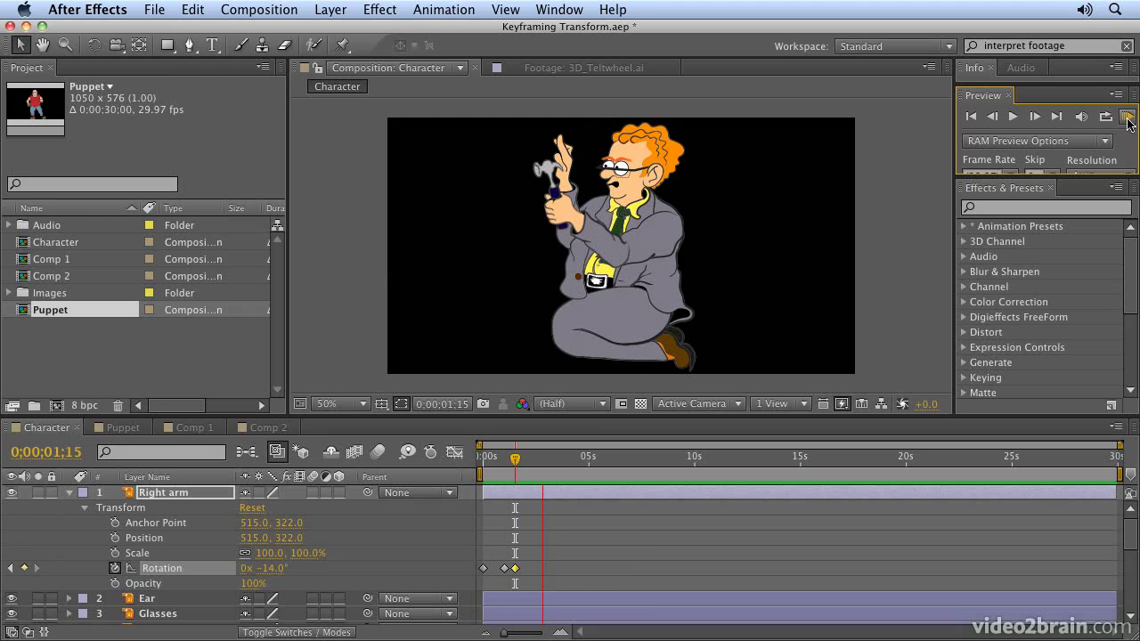
{"action": "left_click", "coordinate": [515, 462]}
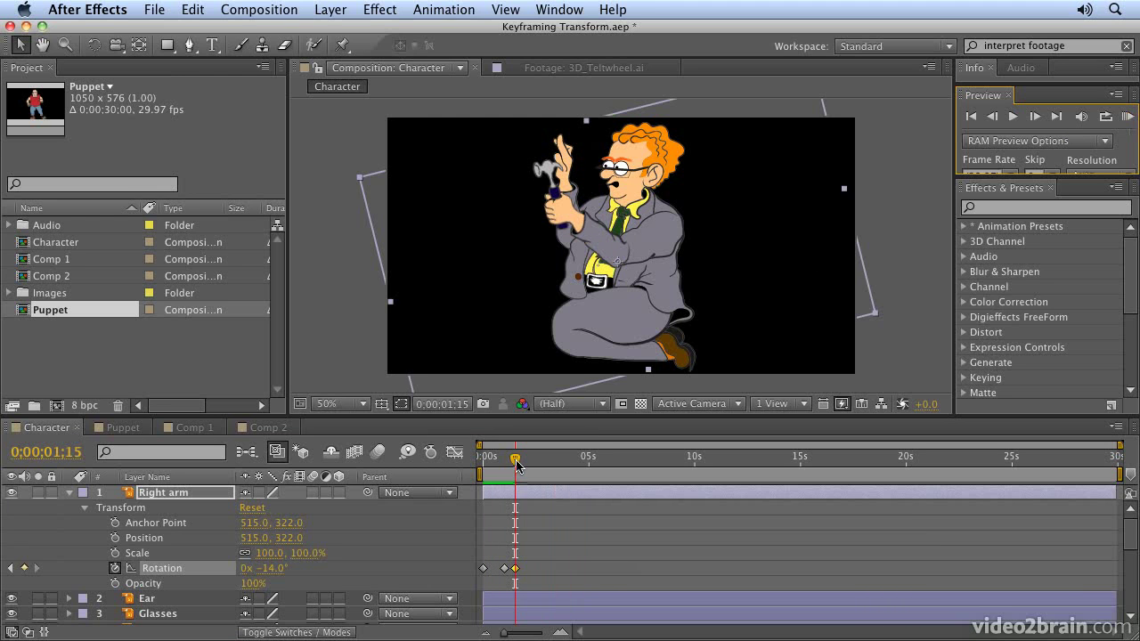
{"action": "left_click_drag", "start_coordinate": [516, 461], "coordinate": [470, 458]}
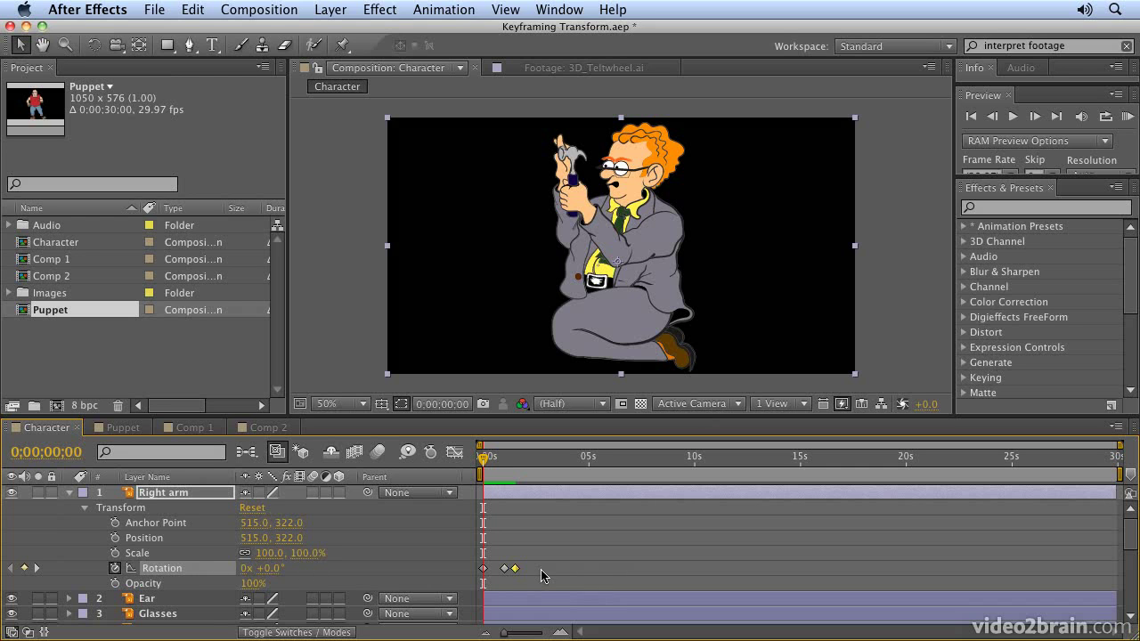
Drag the later Rotation keyframes toward the start so the last sits at frame 13.
{"action": "left_click", "coordinate": [171, 573]}
{"action": "mouse_move", "coordinate": [514, 578]}
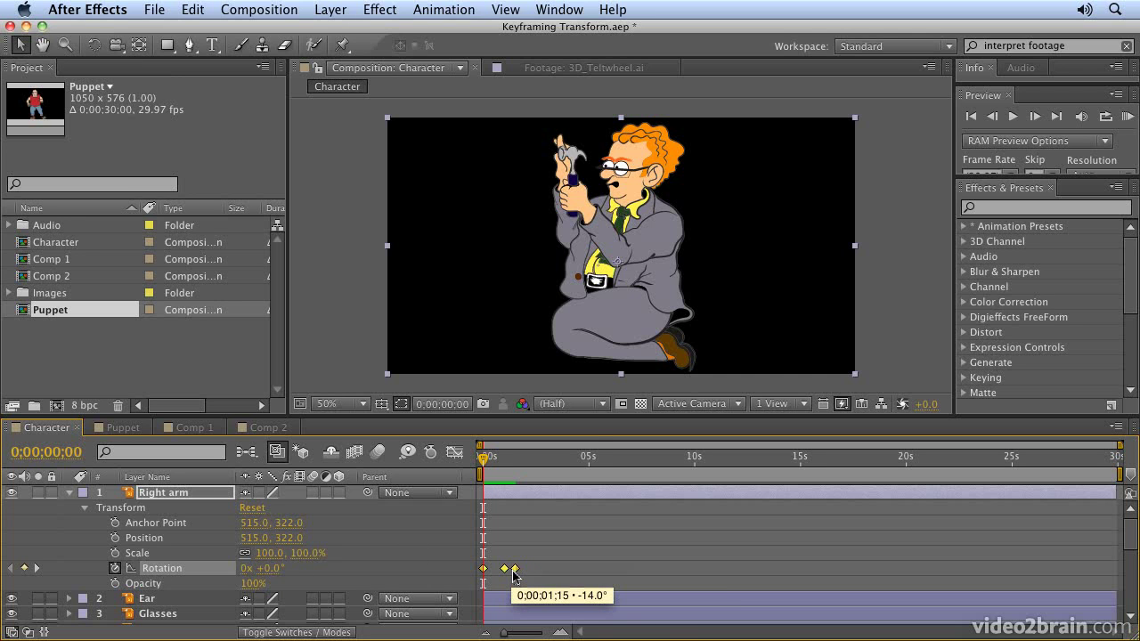
{"action": "left_click_drag", "start_coordinate": [514, 577], "coordinate": [492, 574]}
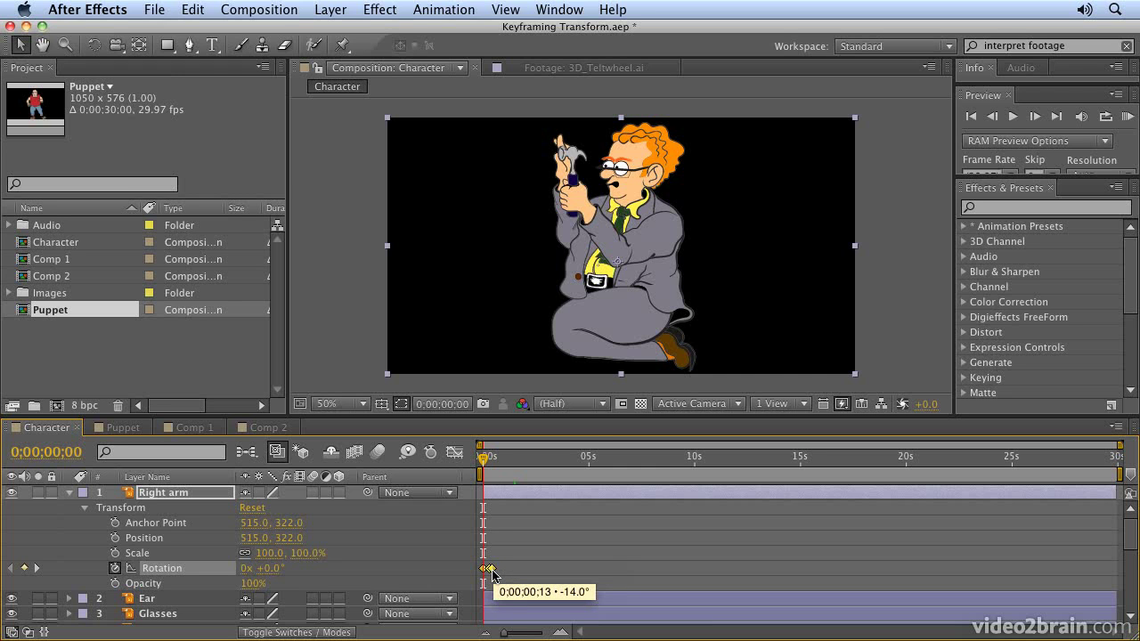
{"action": "left_click_drag", "start_coordinate": [493, 574], "coordinate": [493, 575]}
Zoom the timeline in on the first frames and preview the quicker hammer swing.
{"action": "key", "text": "/"}
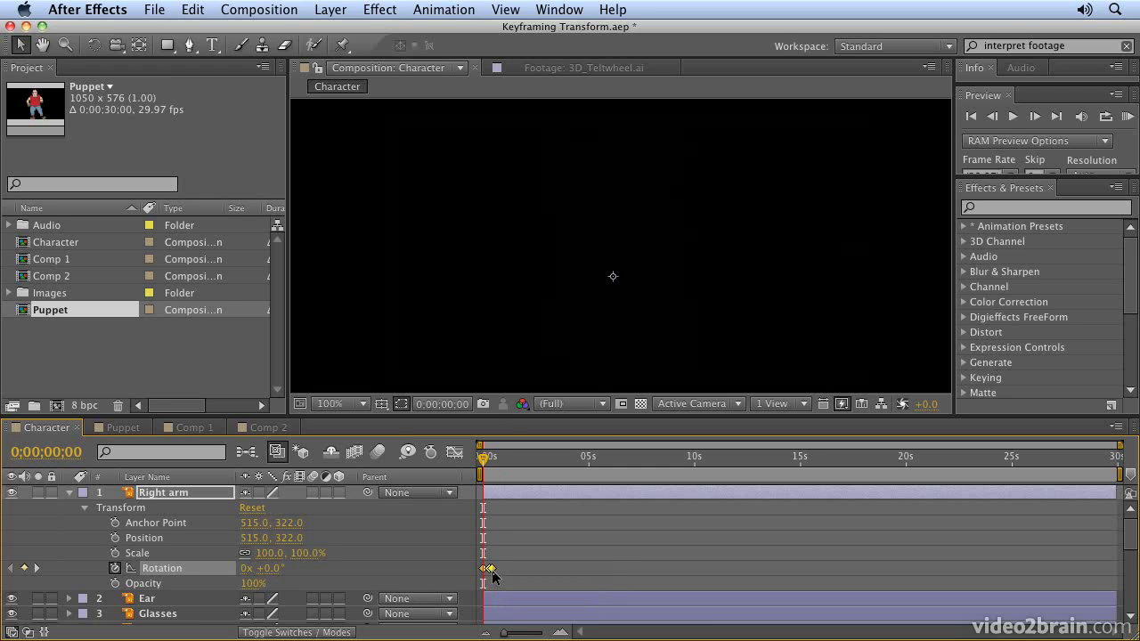
{"action": "key", "text": "comma"}
{"action": "key", "text": "comma"}
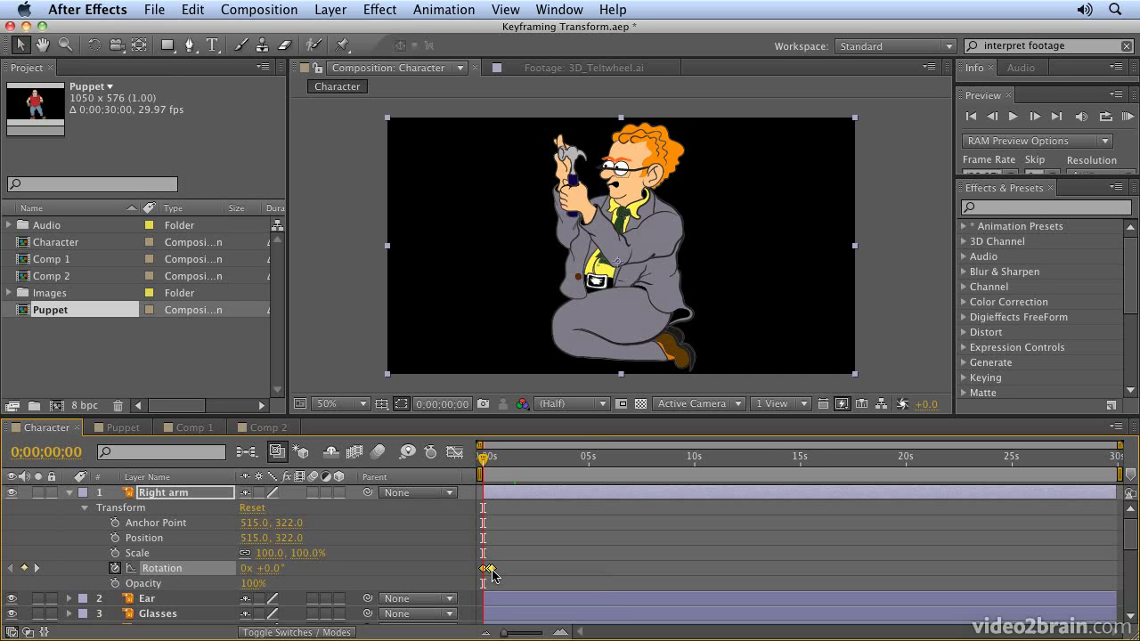
{"action": "key", "text": "equal"}
{"action": "key", "text": "equal"}
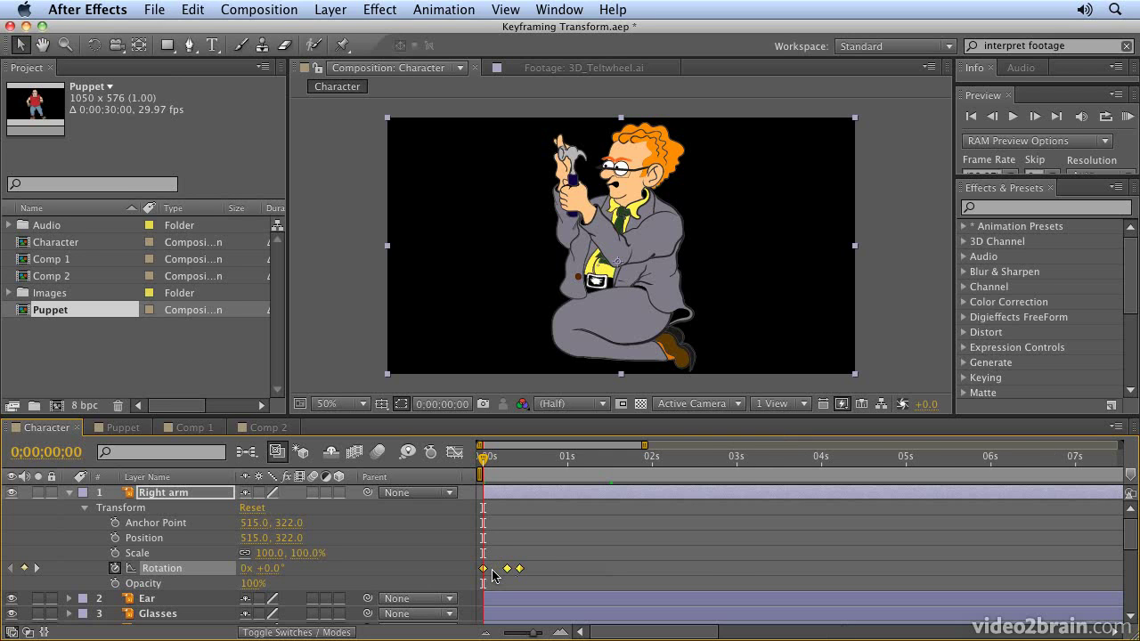
{"action": "key", "text": "equal"}
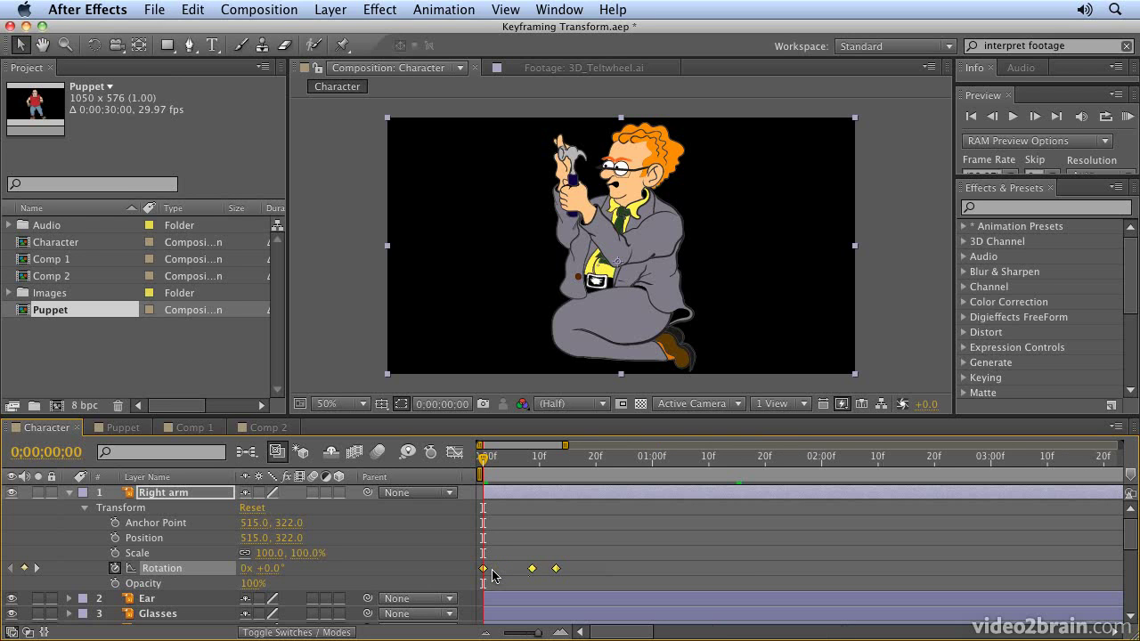
{"action": "key", "text": "minus"}
{"action": "key", "text": "minus"}
{"action": "key", "text": "minus"}
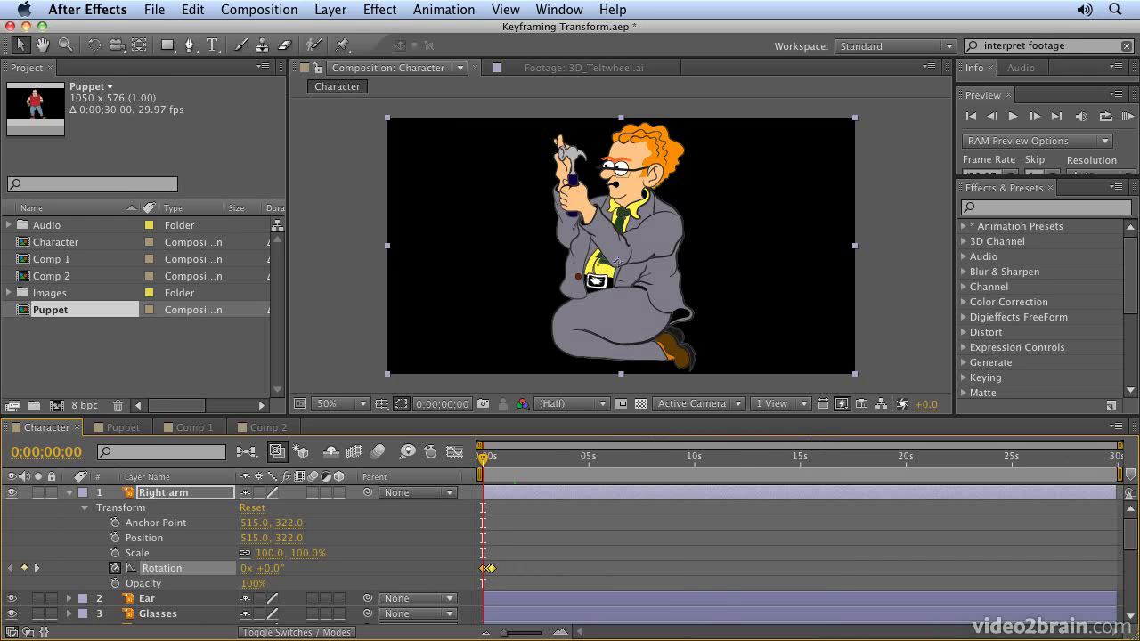
{"action": "key", "text": "equal"}
{"action": "key", "text": "equal"}
{"action": "key", "text": "equal"}
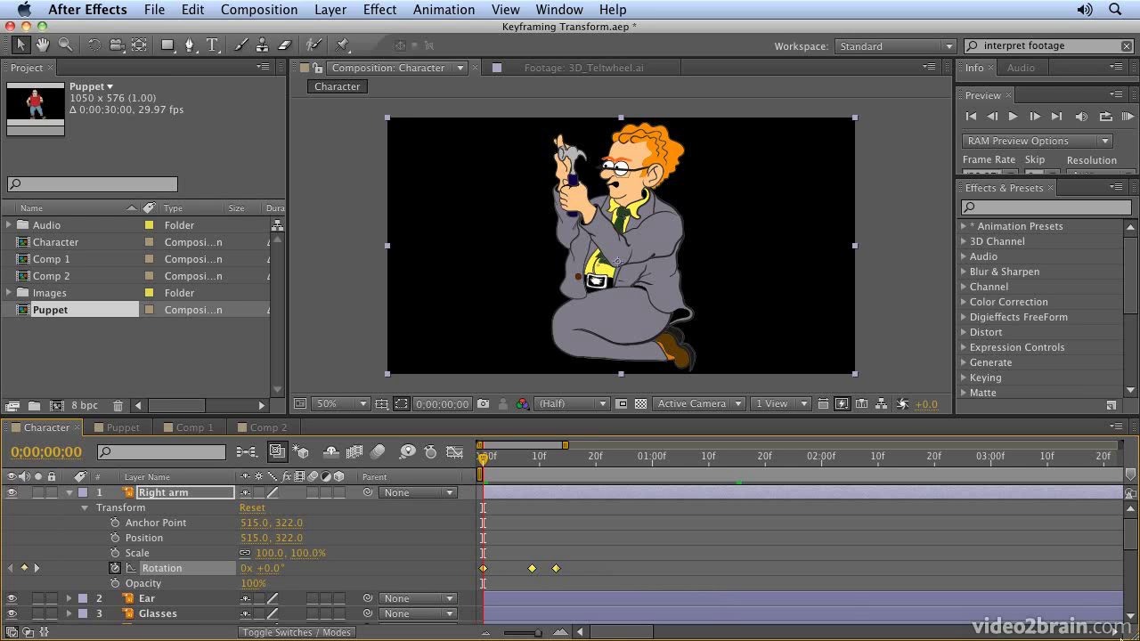
{"action": "key", "text": "space"}
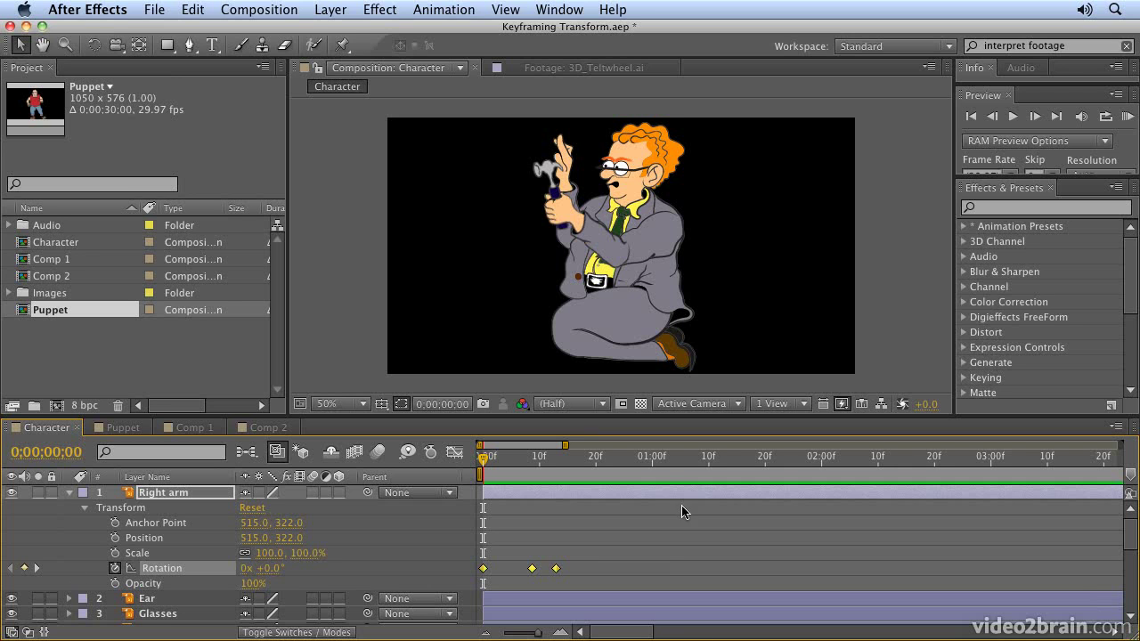
End the work area at one second and RAM preview the looping hammer swing.
{"action": "key", "text": "space"}
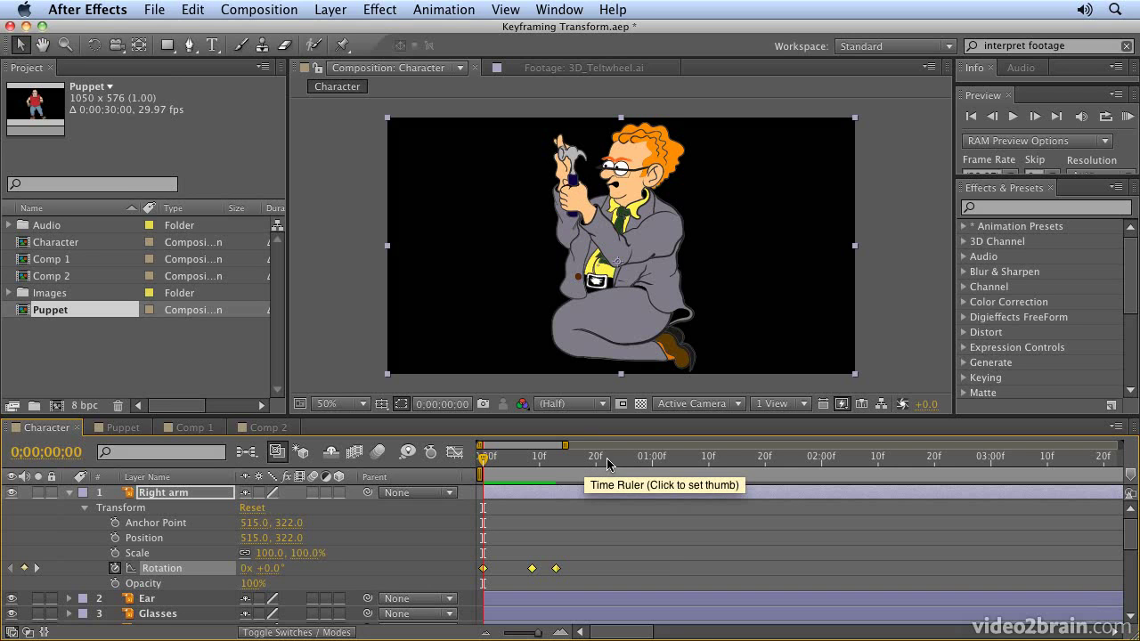
{"action": "left_click", "coordinate": [653, 463]}
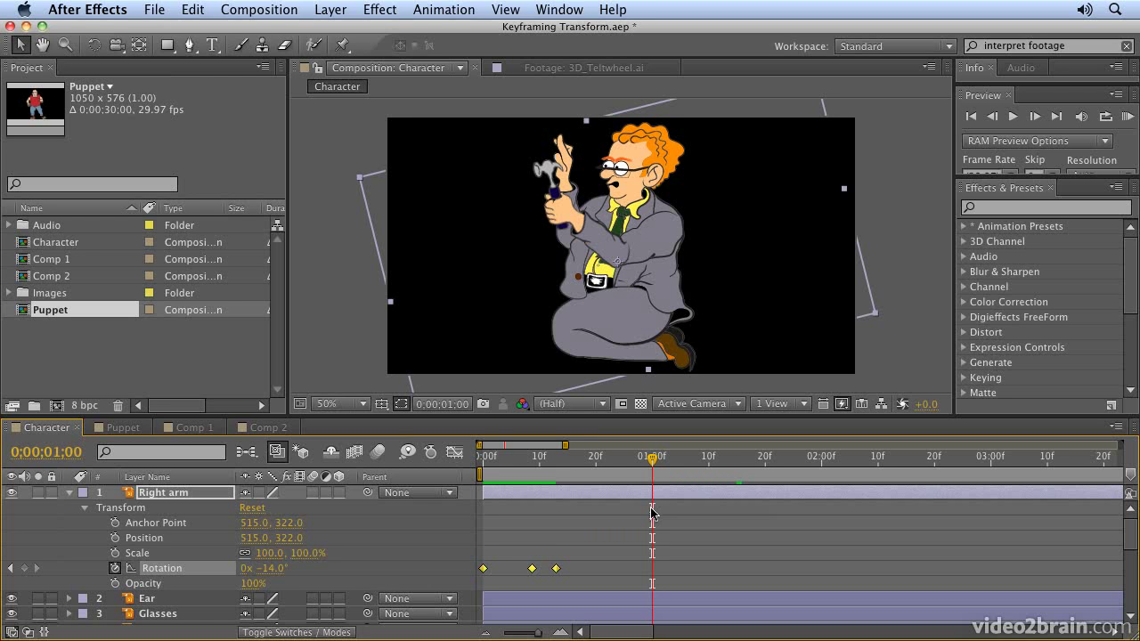
{"action": "key", "text": "n"}
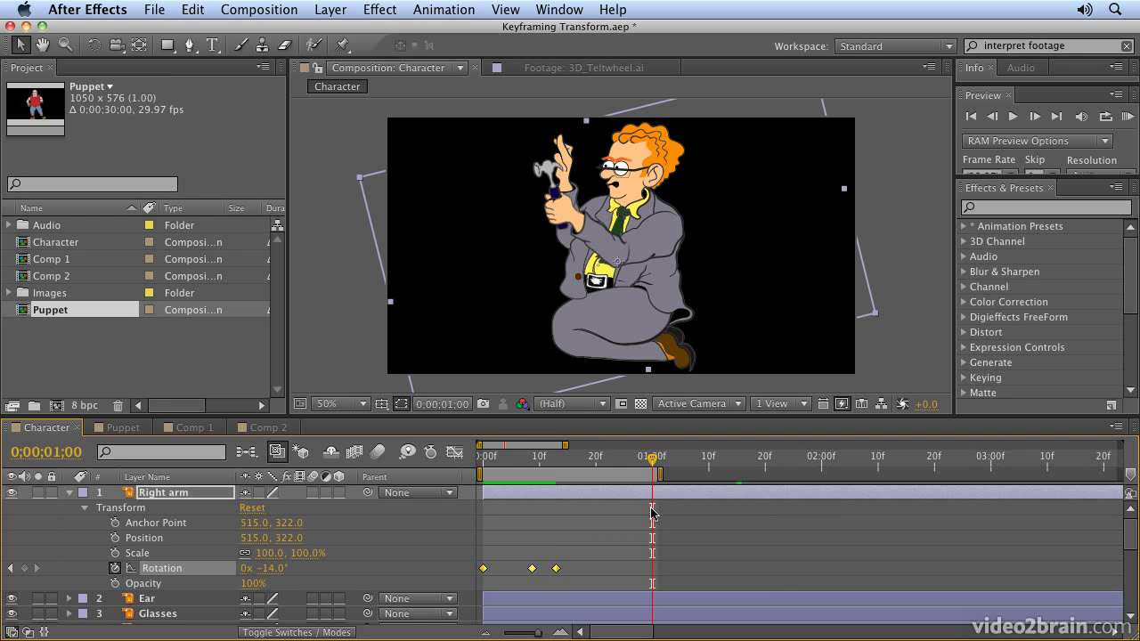
{"action": "left_click", "coordinate": [1127, 117]}
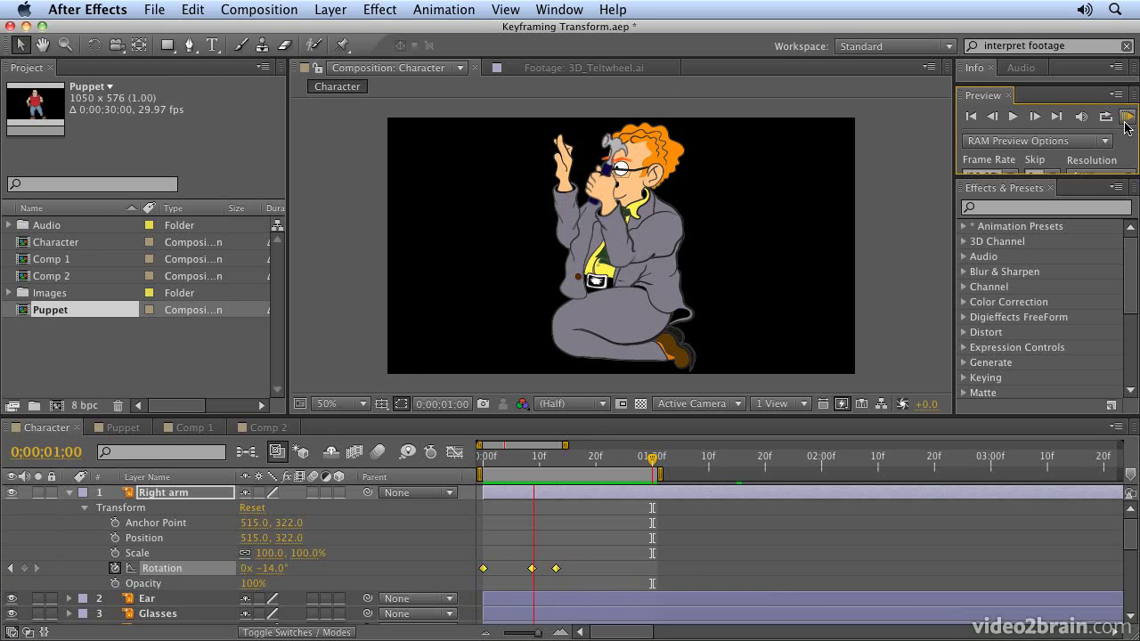